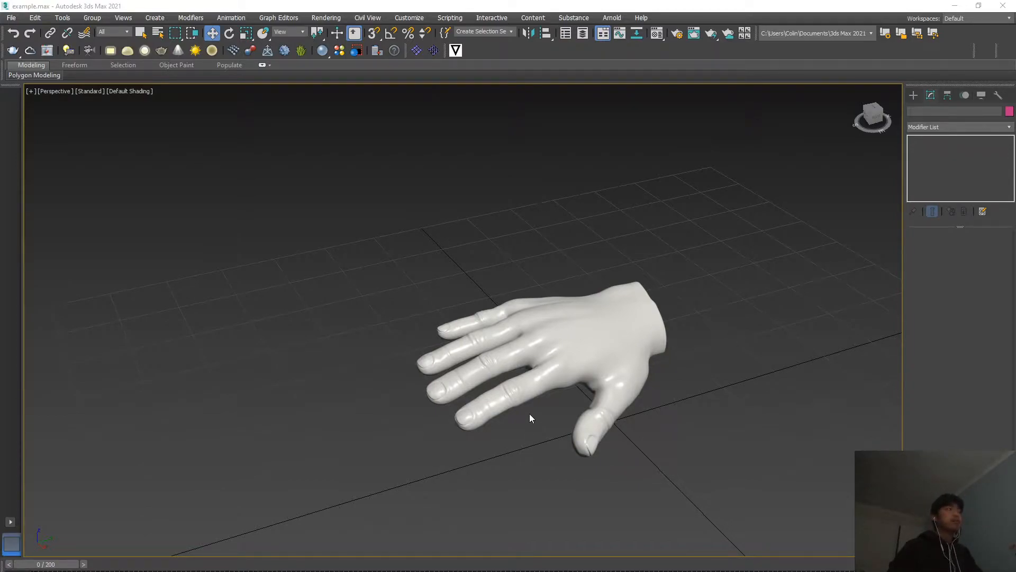
Create a tyFlow object in the perspective viewport, beside the hand model's thumb
alt+middle_drag(529, 414, 550, 426)
click(913, 94)
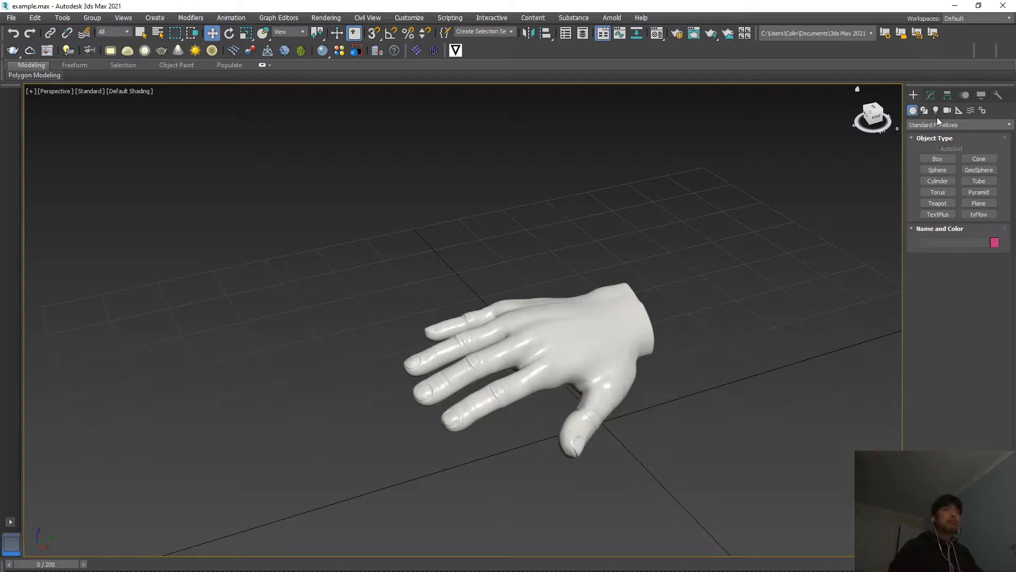
click(979, 213)
click(778, 448)
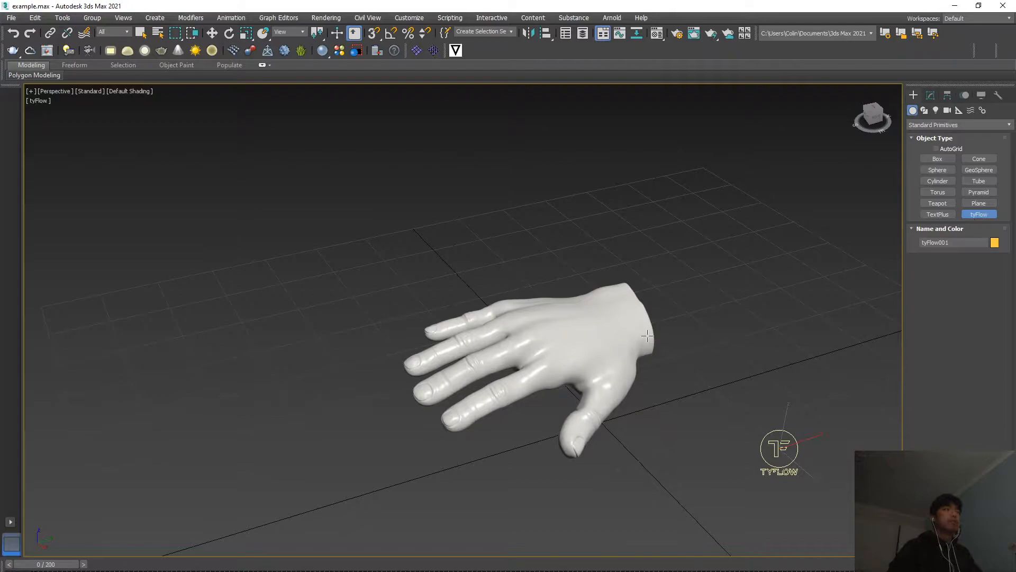
Open the tyFlow object's editor and arrange the window so the hand remains visible beside it
middle_drag(682, 390, 667, 386)
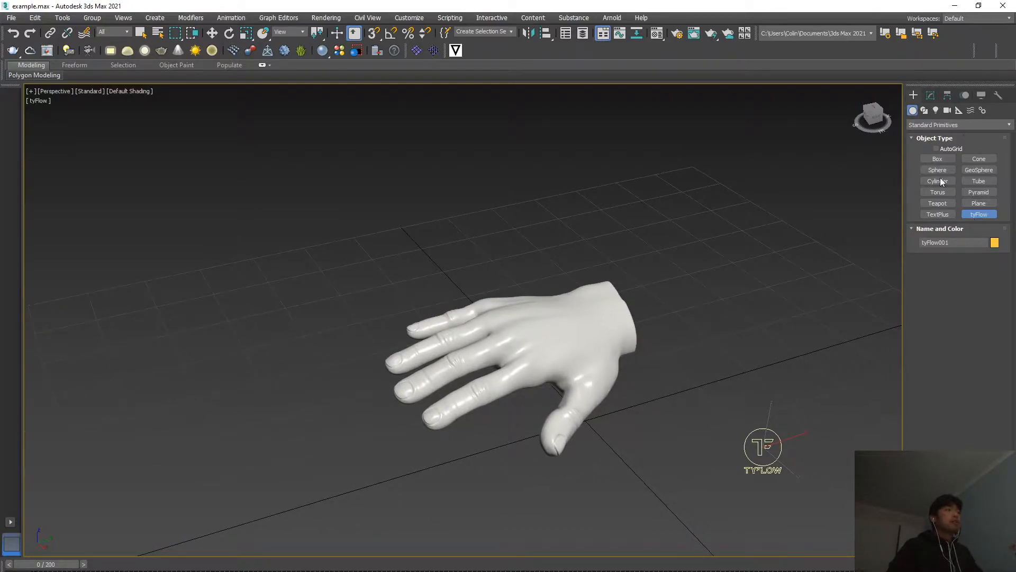
click(929, 96)
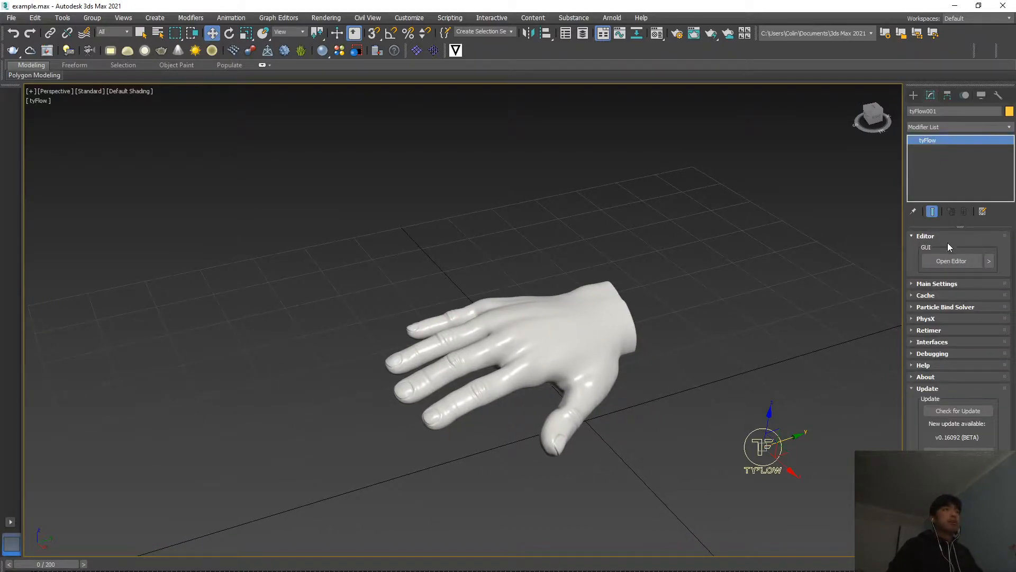
click(947, 259)
drag(522, 116, 340, 136)
drag(639, 339, 497, 339)
middle_drag(657, 361, 597, 358)
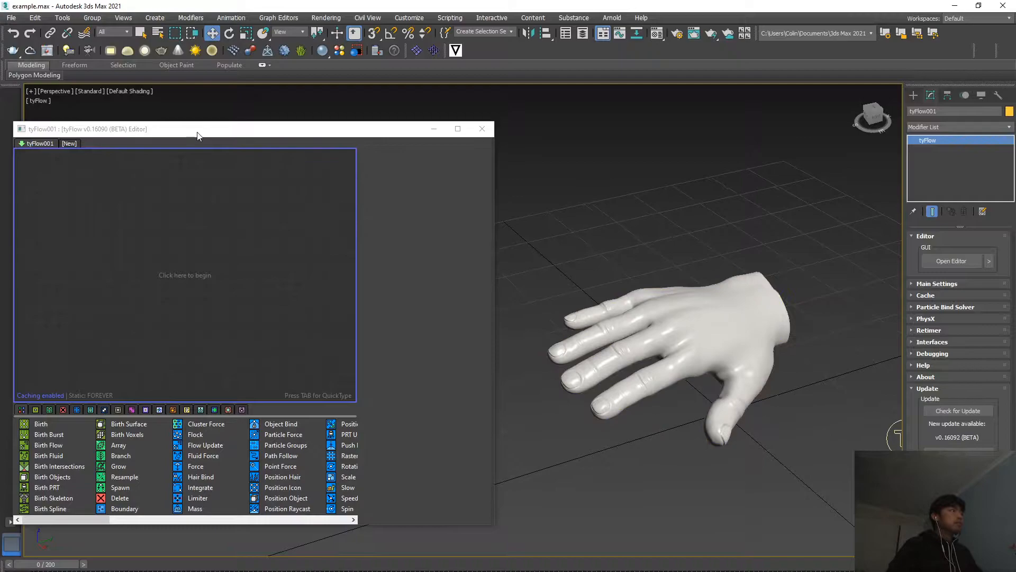
drag(198, 132, 211, 133)
Add a Birth operator in a new event, with a total of 2000 particles and the end frame at 0
drag(52, 424, 97, 335)
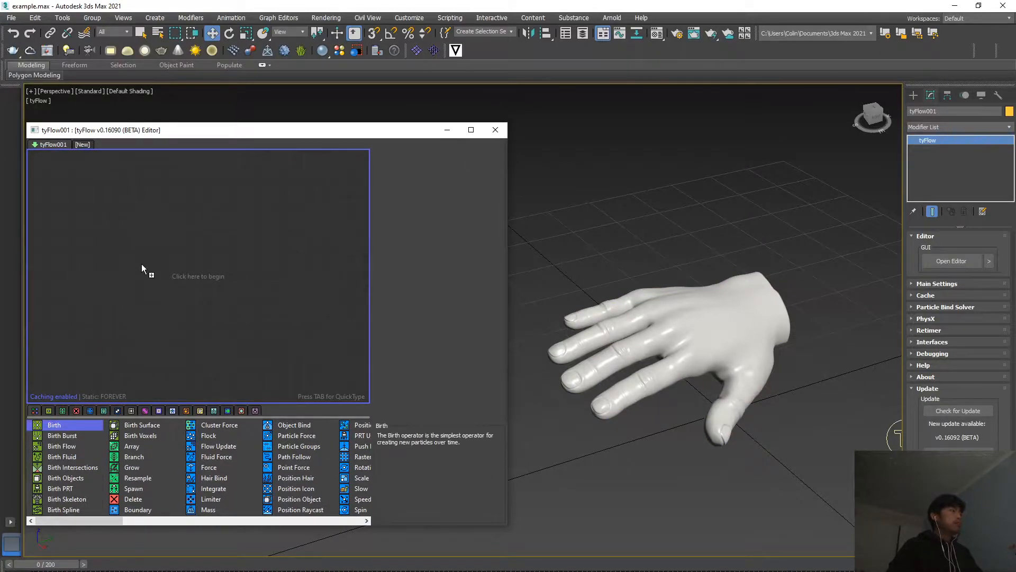
drag(141, 263, 143, 263)
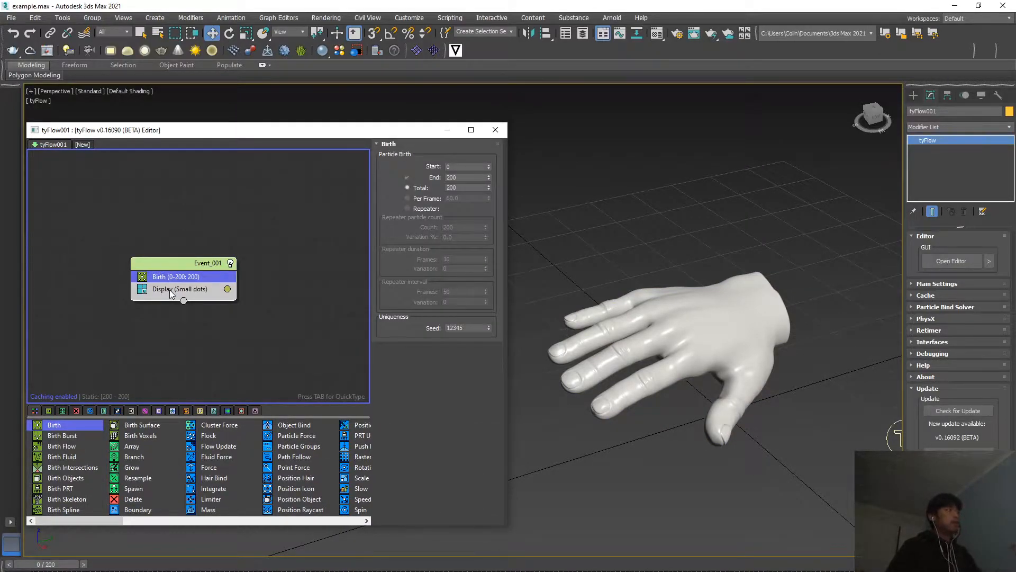
double_click(466, 189)
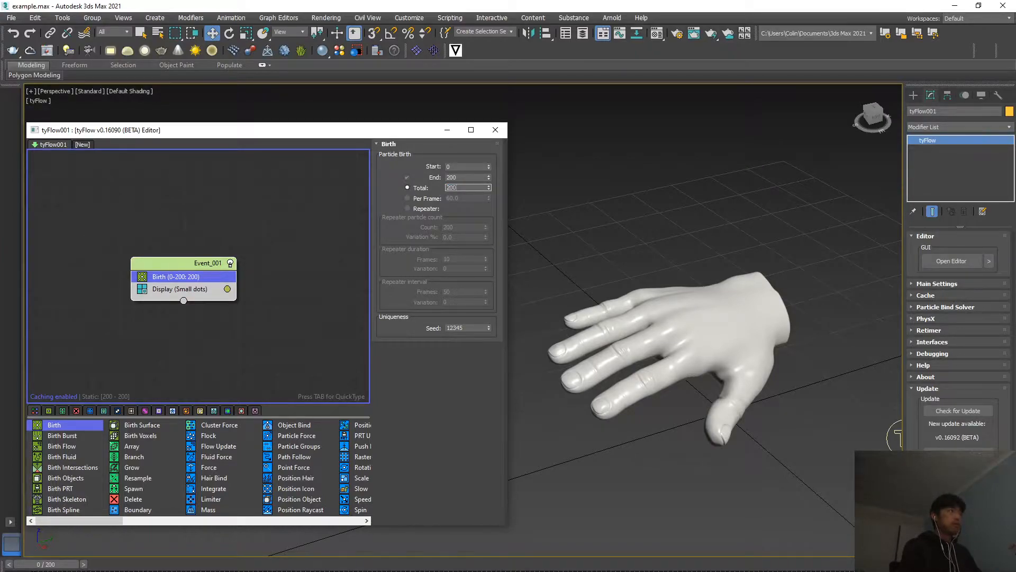
click(457, 177)
text(0)
key(Return)
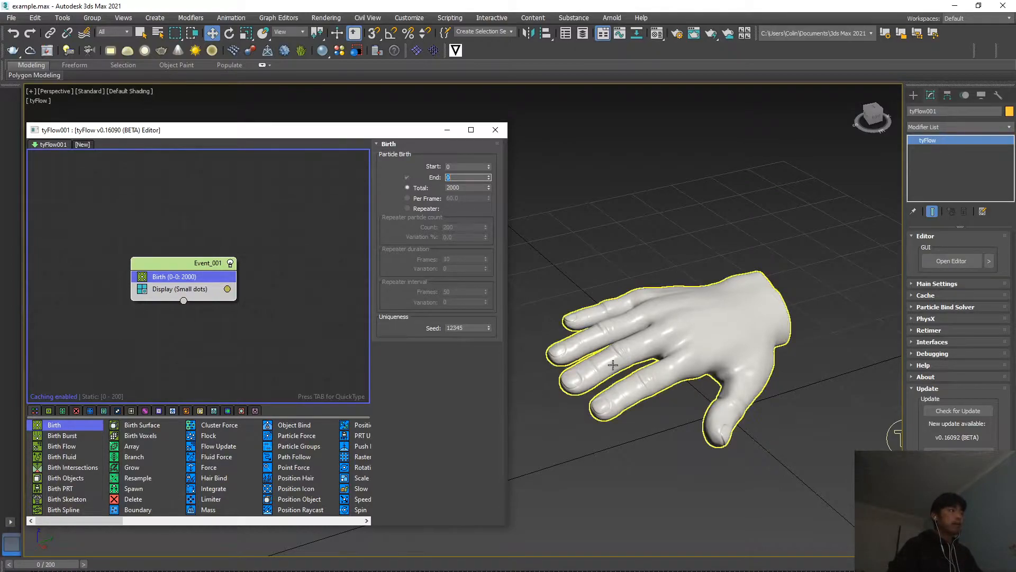
Add a Position Object operator below Birth and pick the hand mesh as its object to scatter particles on
drag(71, 521, 93, 522)
drag(213, 499, 208, 437)
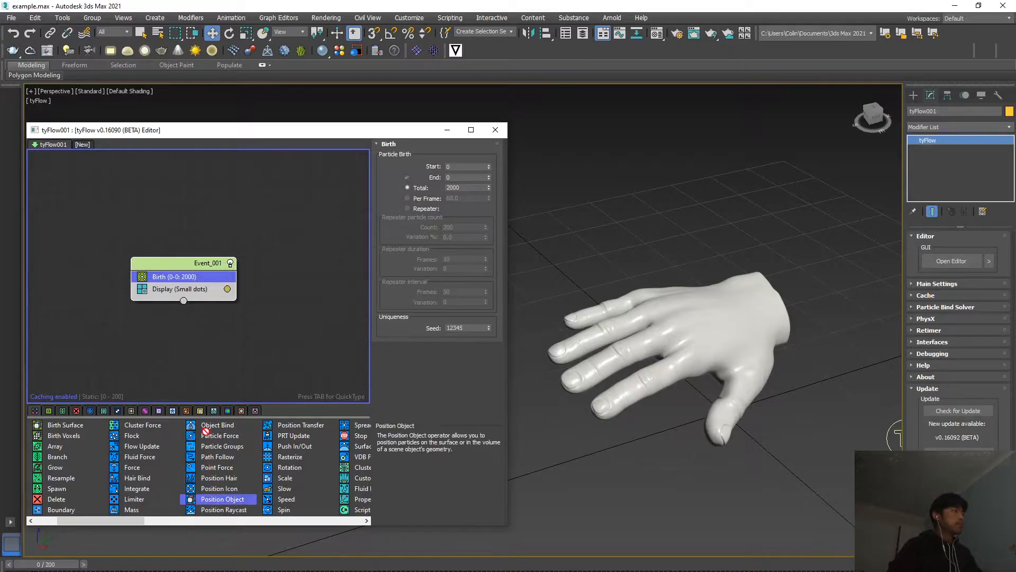
drag(158, 289, 159, 288)
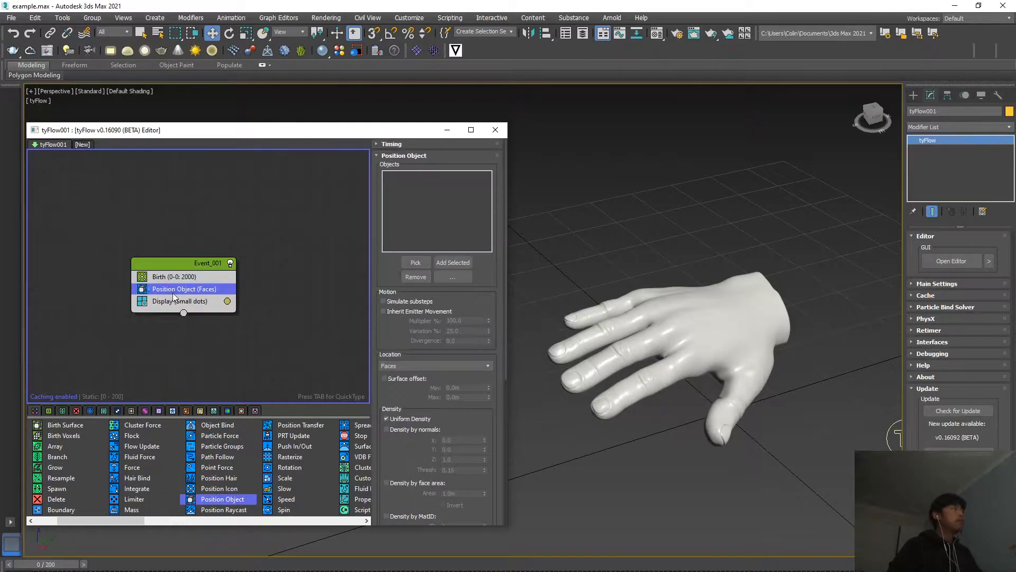
click(415, 262)
click(667, 372)
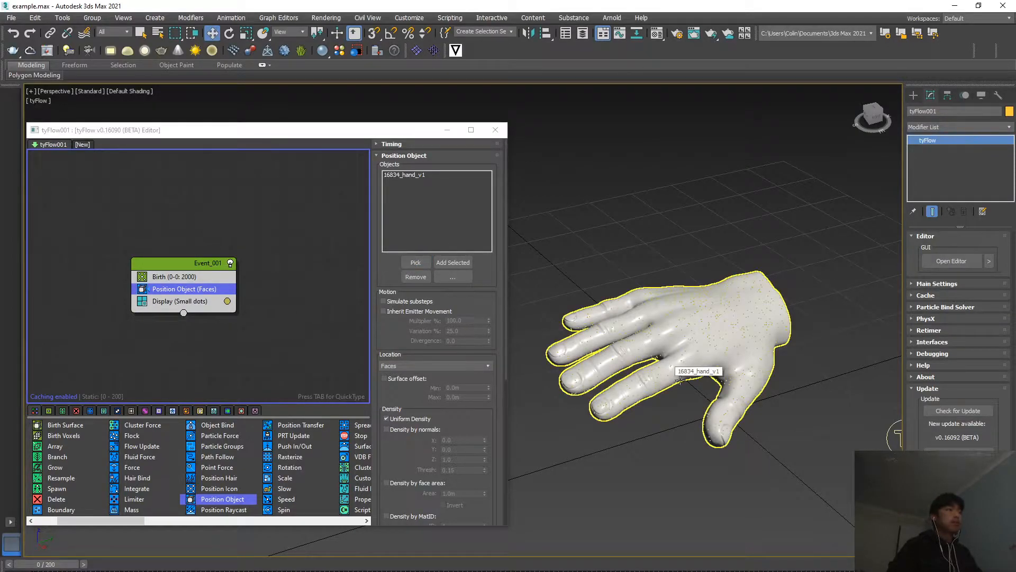
scroll(619, 395, up, 3)
scroll(640, 421, up, 5)
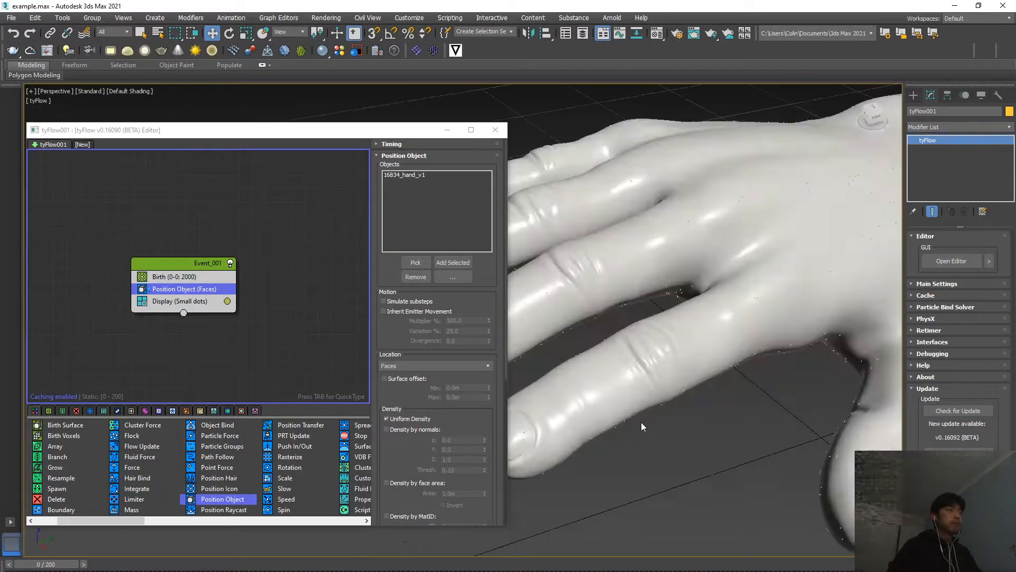
scroll(640, 421, down, 5)
scroll(397, 401, down, 4)
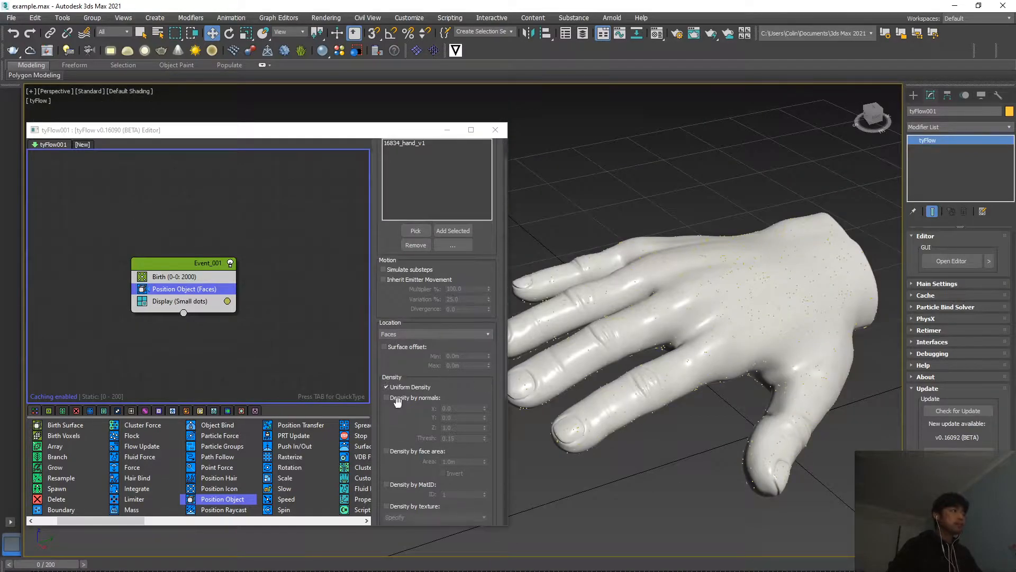
scroll(398, 406, up, 3)
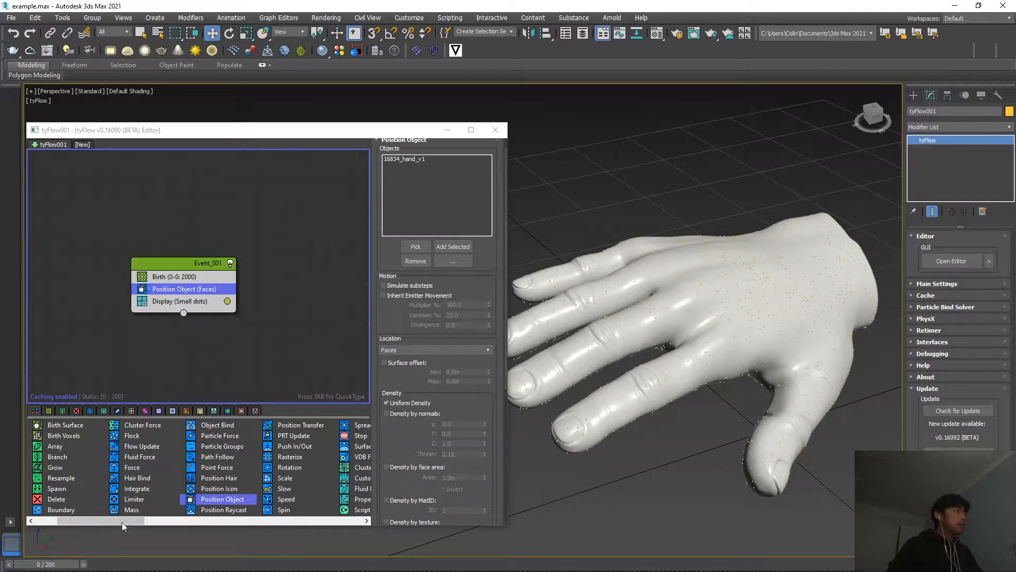
Add a Shape operator below Position Object and set its mesh to the 3D type Sphere (HiRes)
drag(96, 520, 159, 520)
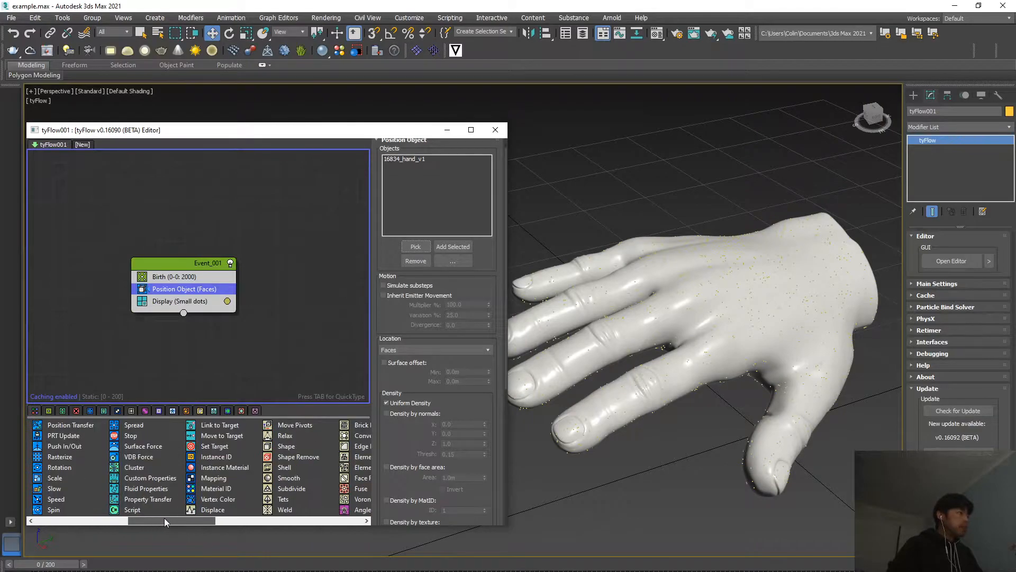
drag(286, 447, 177, 300)
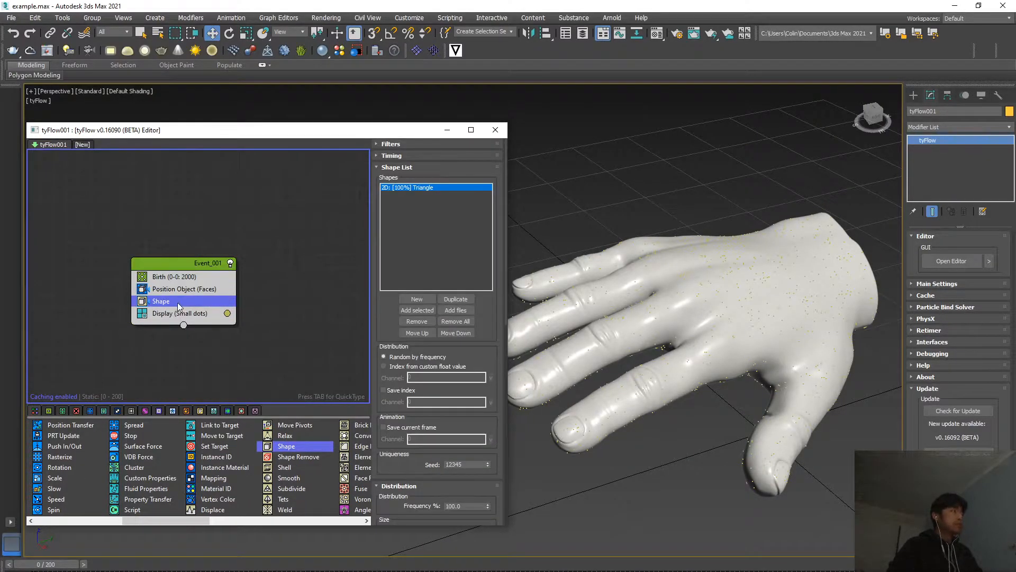
scroll(485, 360, down, 5)
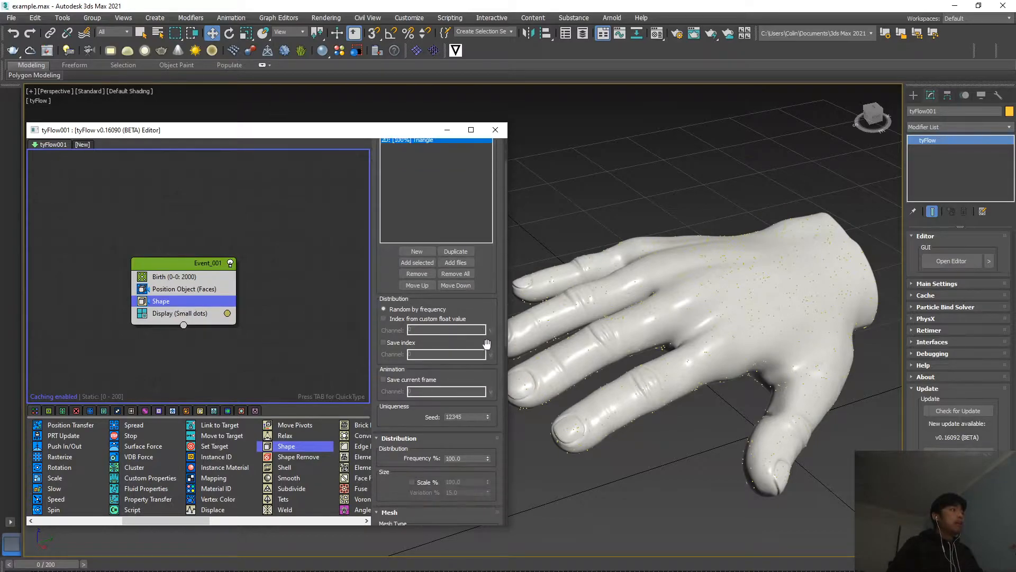
scroll(389, 479, down, 1)
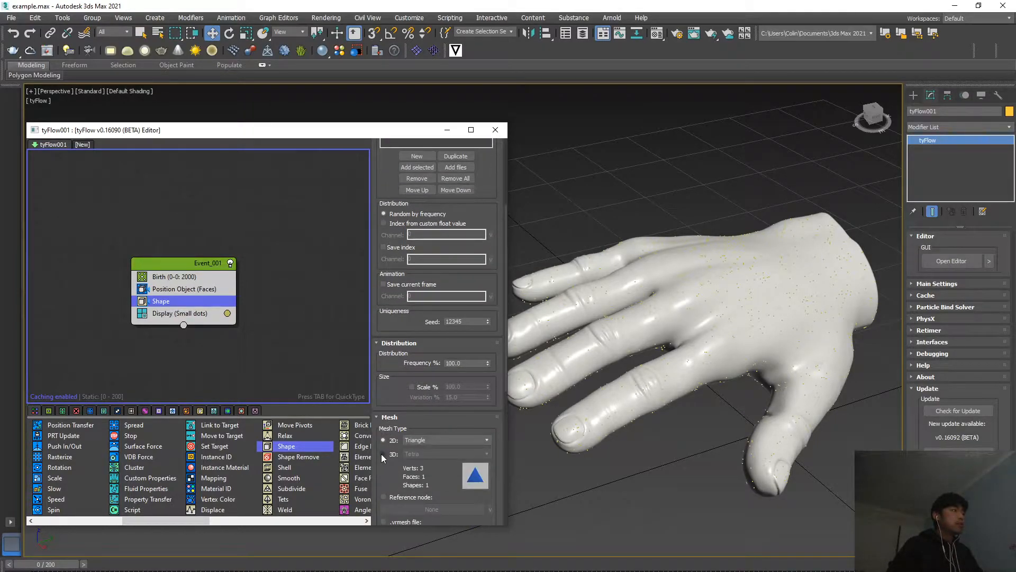
click(384, 454)
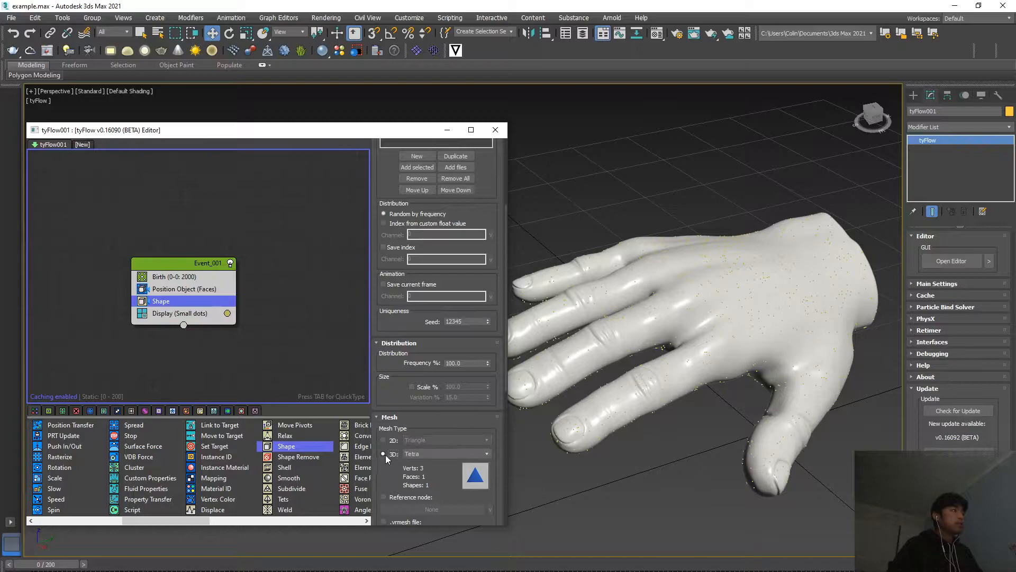
click(419, 455)
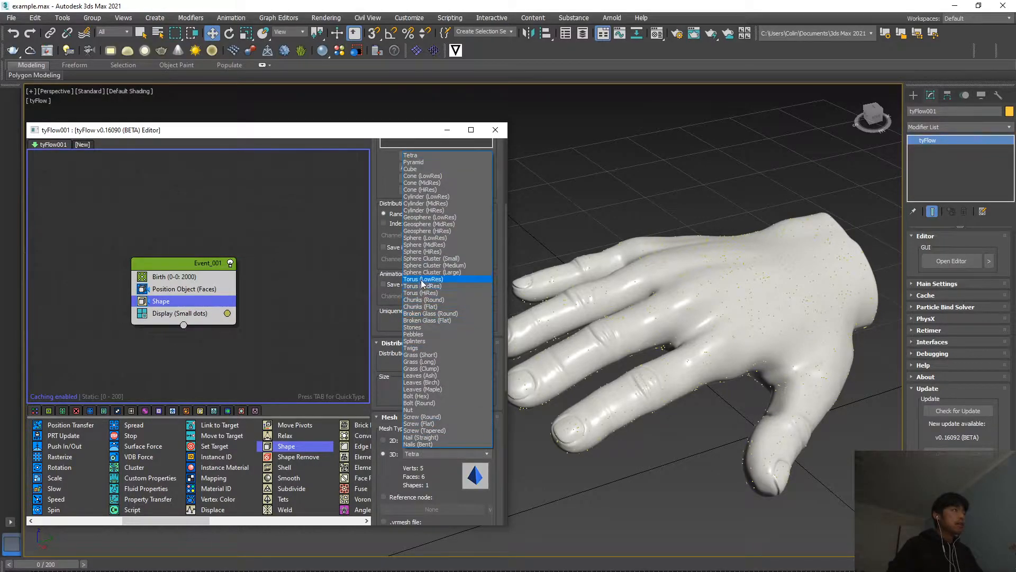
click(423, 252)
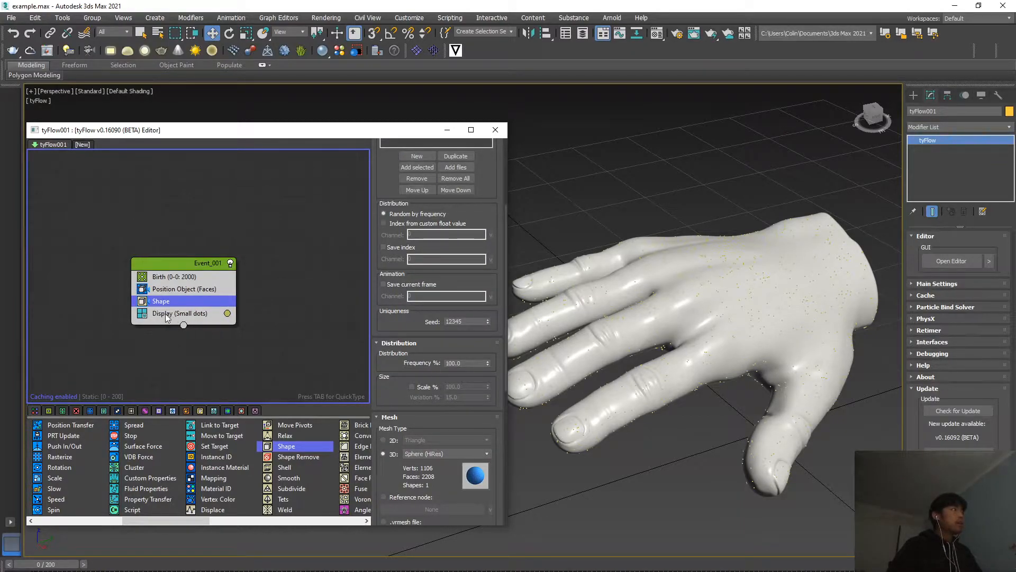
Set the event's Display operator type to Geometry
click(164, 315)
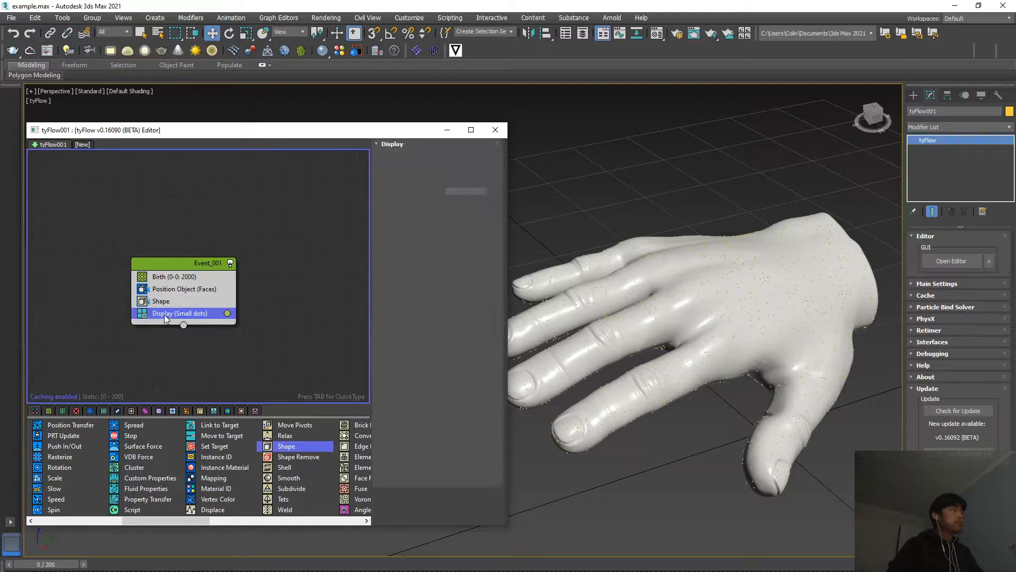
click(413, 163)
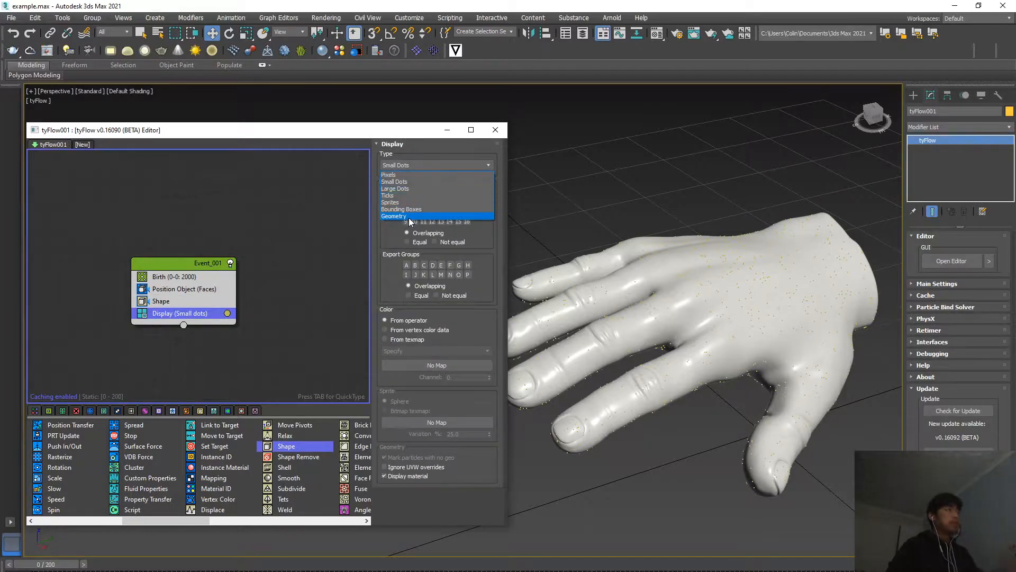
click(420, 203)
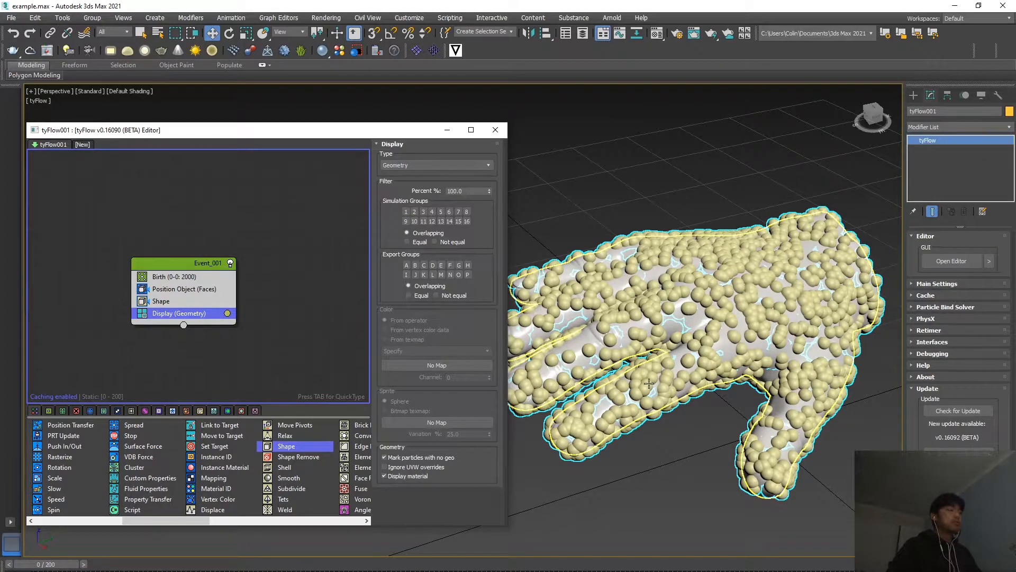
Enable scaling in the Shape operator at 25%, and deselect the flow to view the small spheres on the hand
click(162, 303)
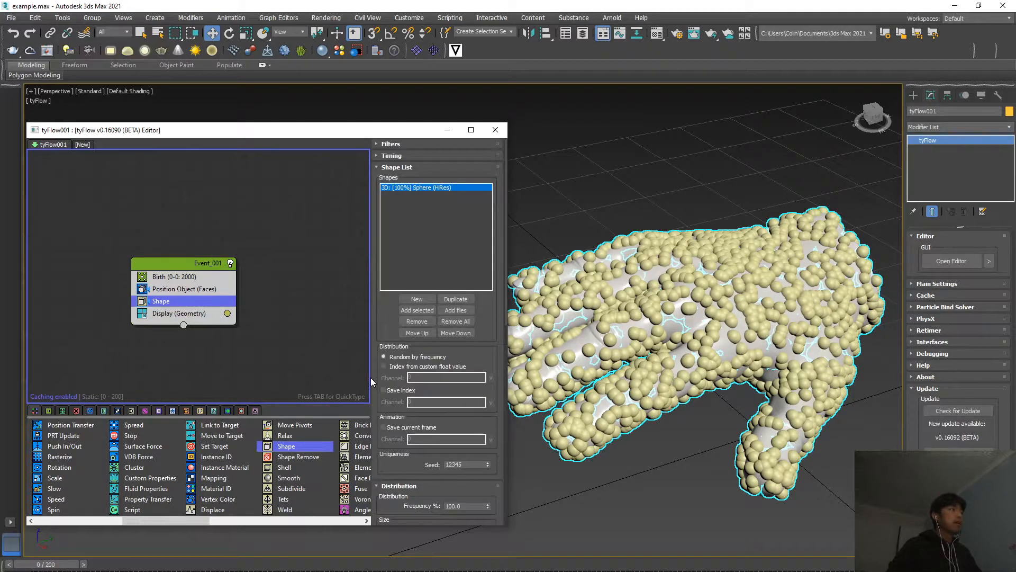
scroll(378, 432, down, 2)
click(414, 466)
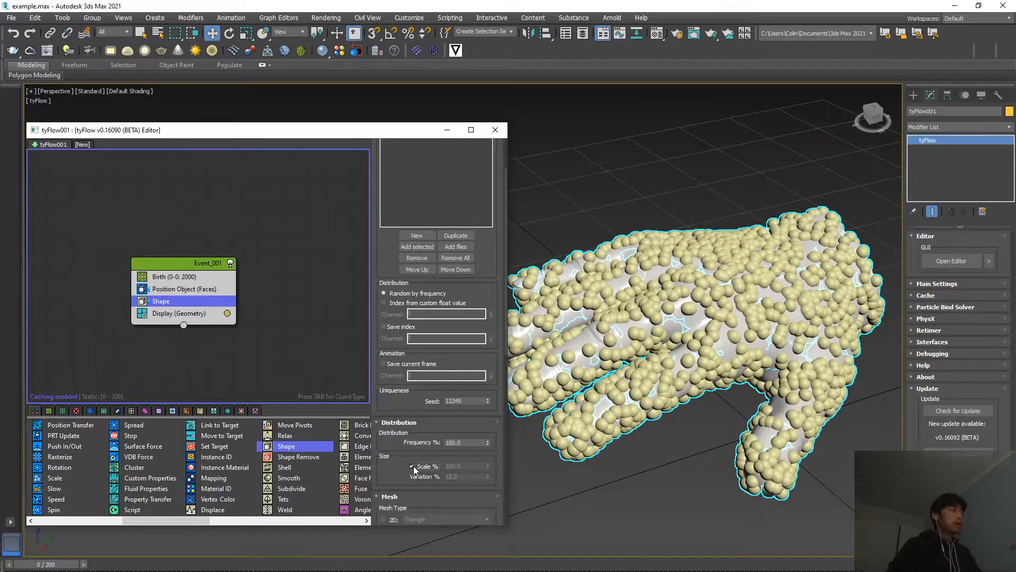
click(445, 466)
text(25)
key(Return)
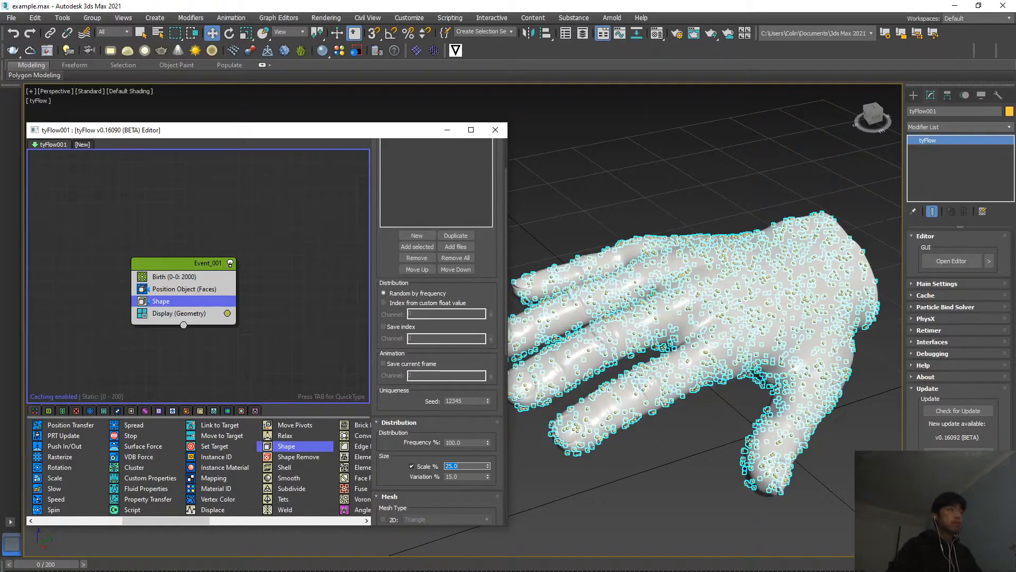
click(657, 459)
middle_drag(642, 453, 667, 467)
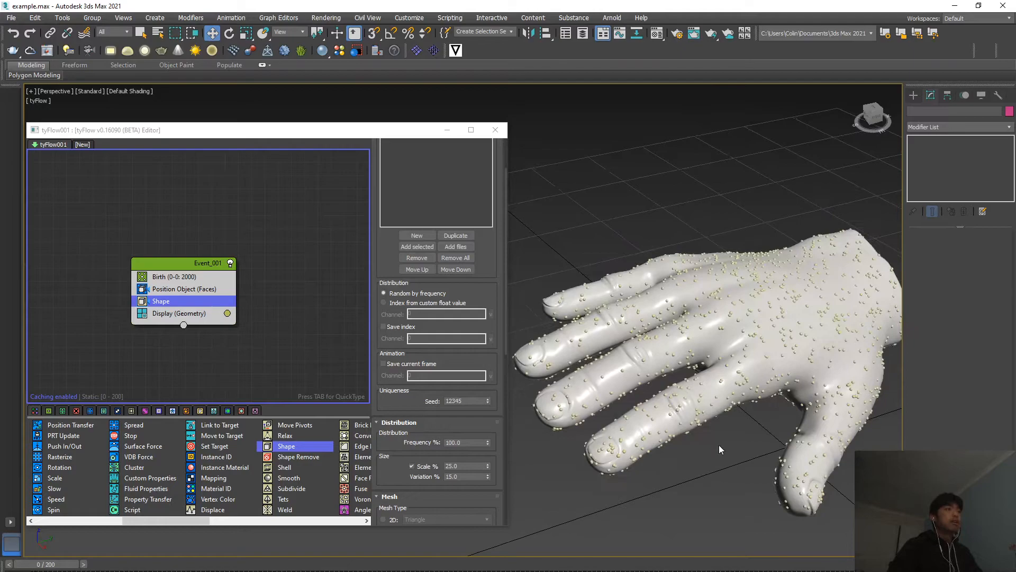
middle_drag(719, 445, 712, 444)
click(680, 402)
Add a Spline Paths operator below Shape, create a new spline path object for it, and set its mode to Neighbors
drag(195, 523, 278, 516)
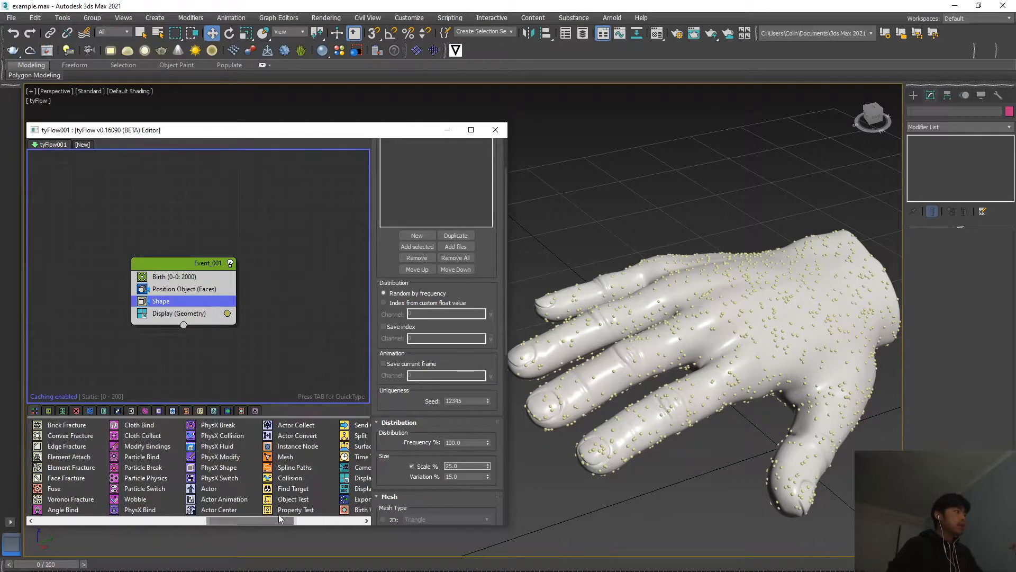
drag(291, 469, 172, 312)
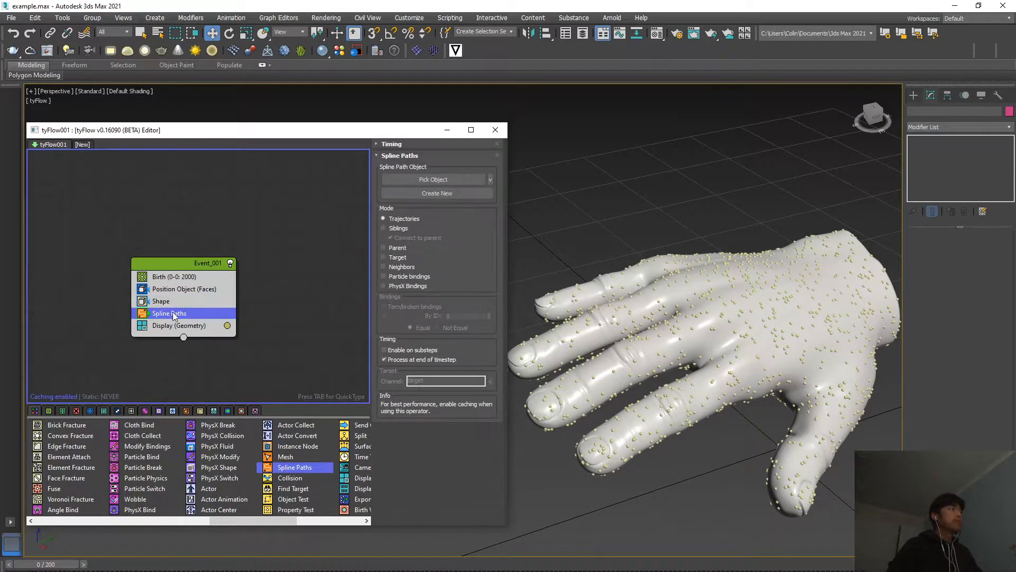
click(446, 195)
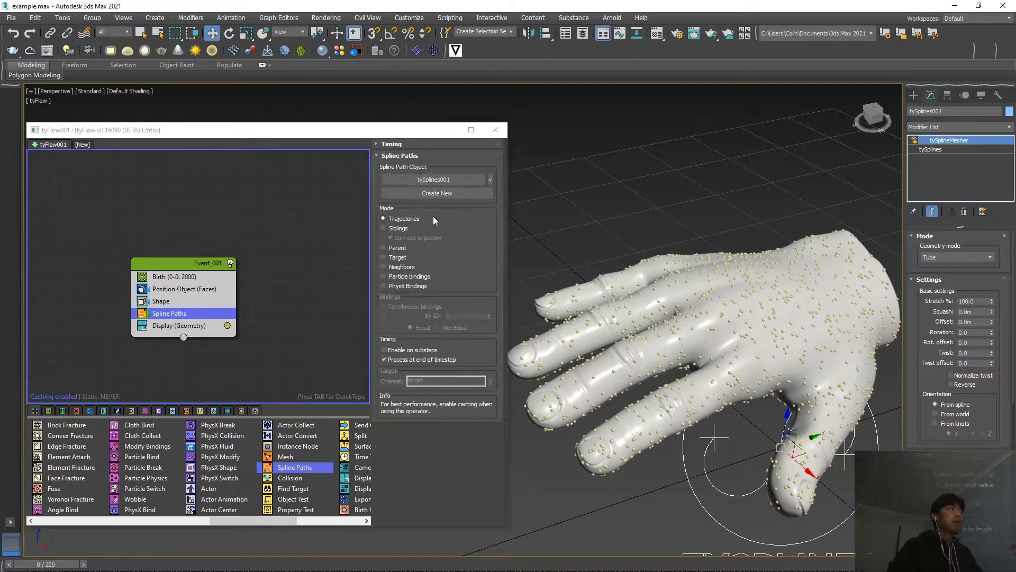
click(400, 268)
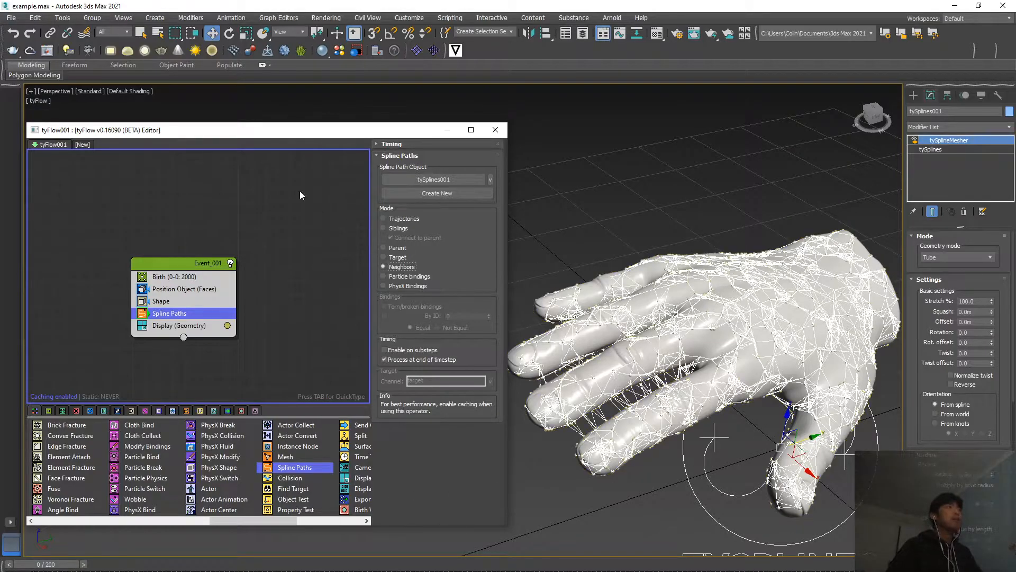
Switch the perspective viewport to V-Ray Viewport IPR to render the spline mesh on the hand
click(88, 91)
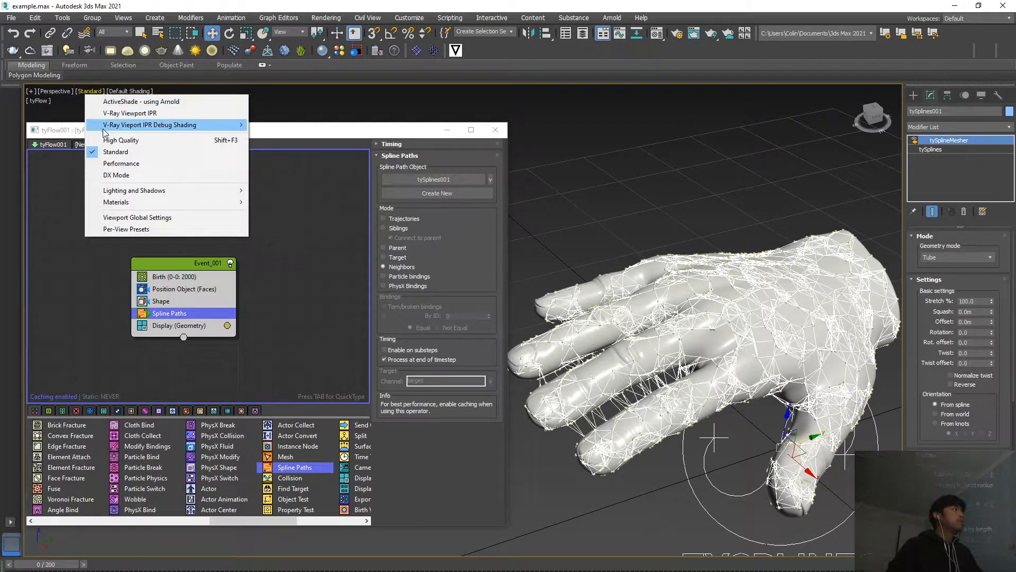
click(124, 114)
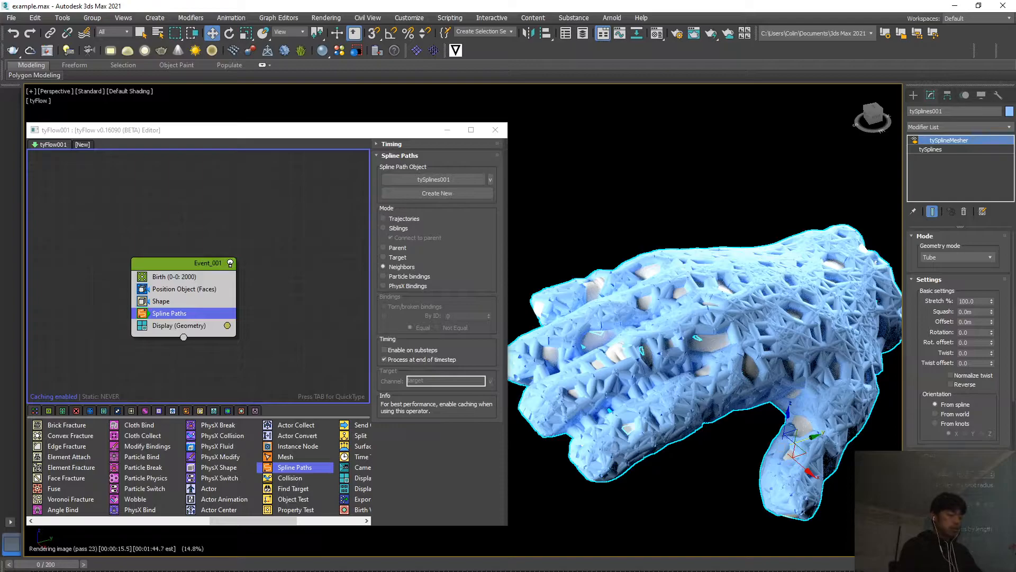
Reduce the radius of the tube mesh on the spline object to get thin strands, and deselect it to inspect the web
key(Return)
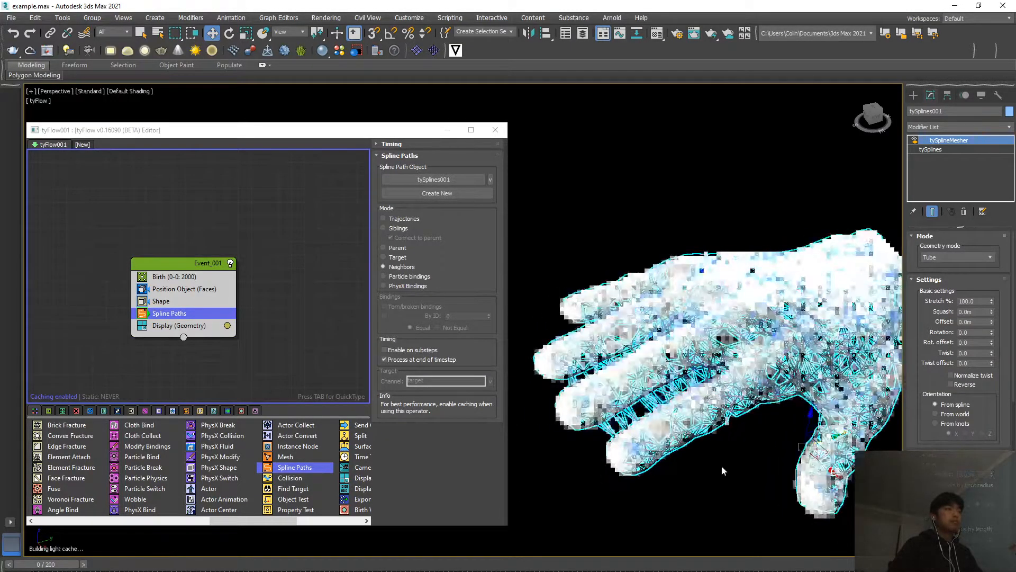
click(716, 466)
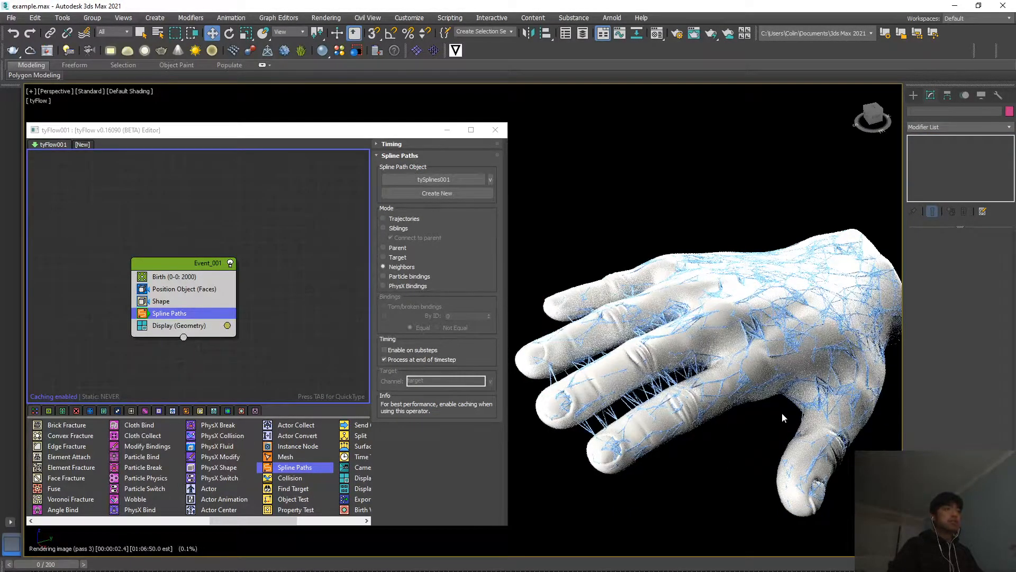
scroll(794, 428, up, 3)
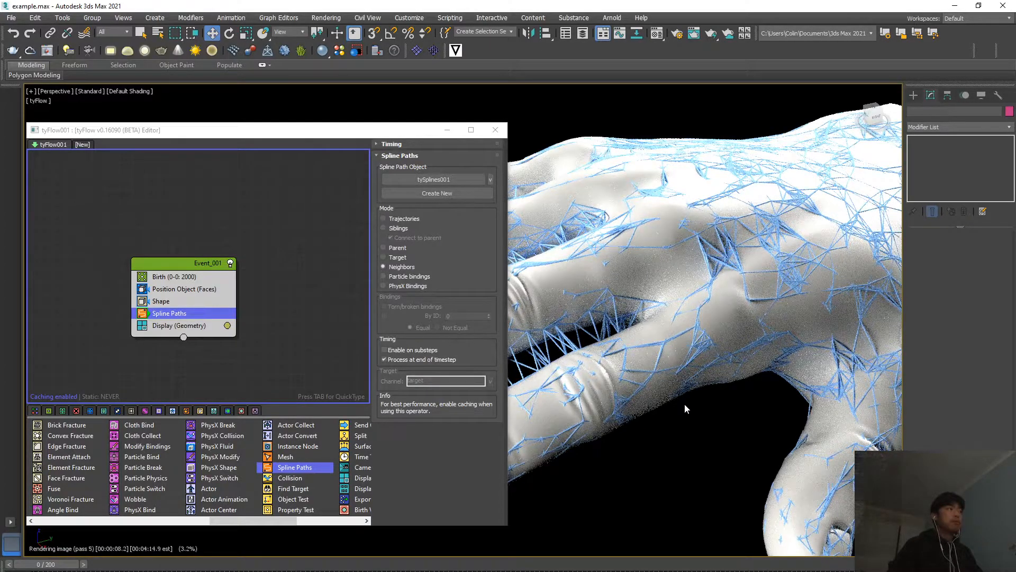
scroll(685, 406, down, 4)
middle_drag(685, 407, 706, 421)
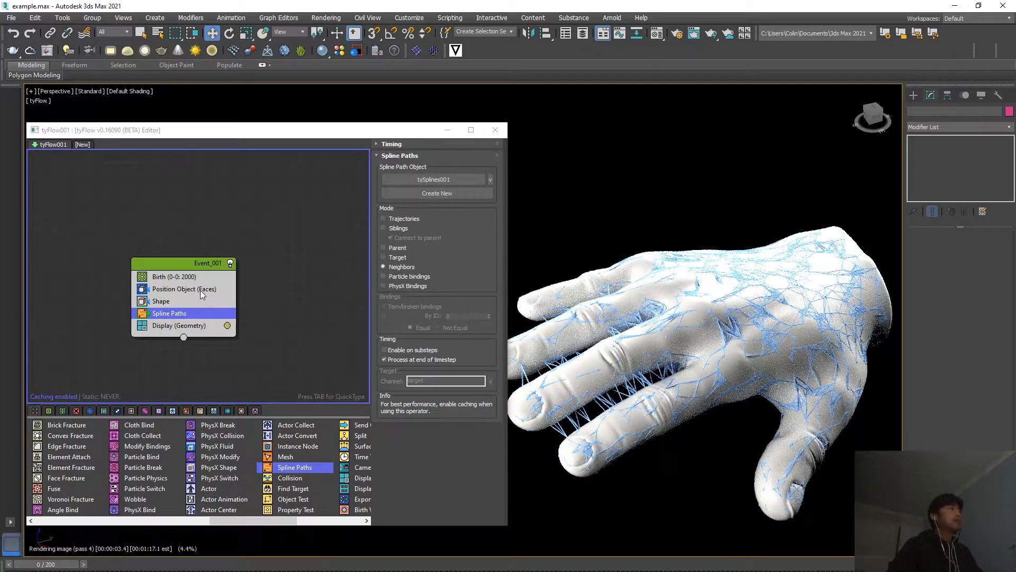
Enable Surface offset in the Position Object operator and set its maximum to 1.0 m
click(172, 292)
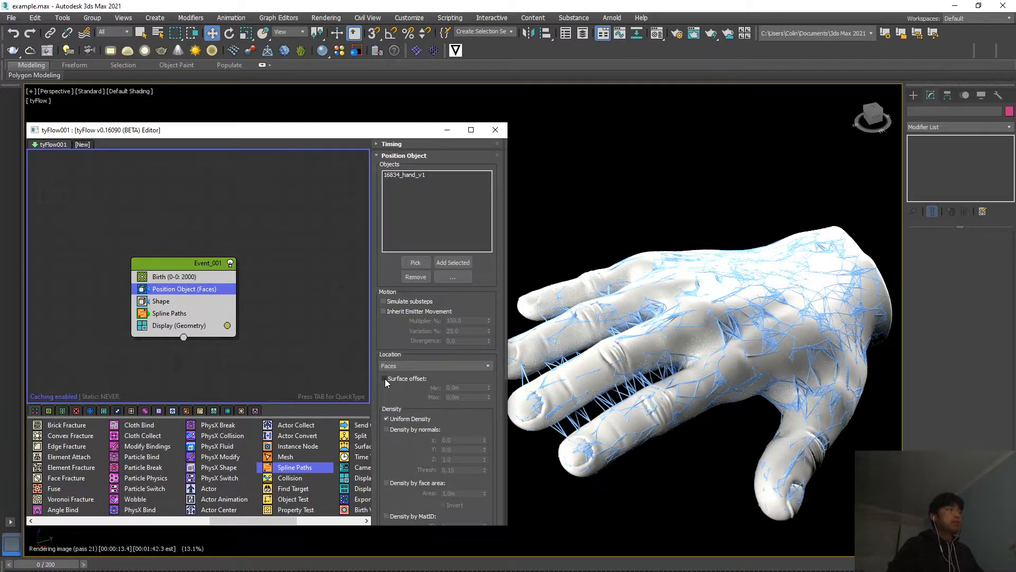
click(385, 379)
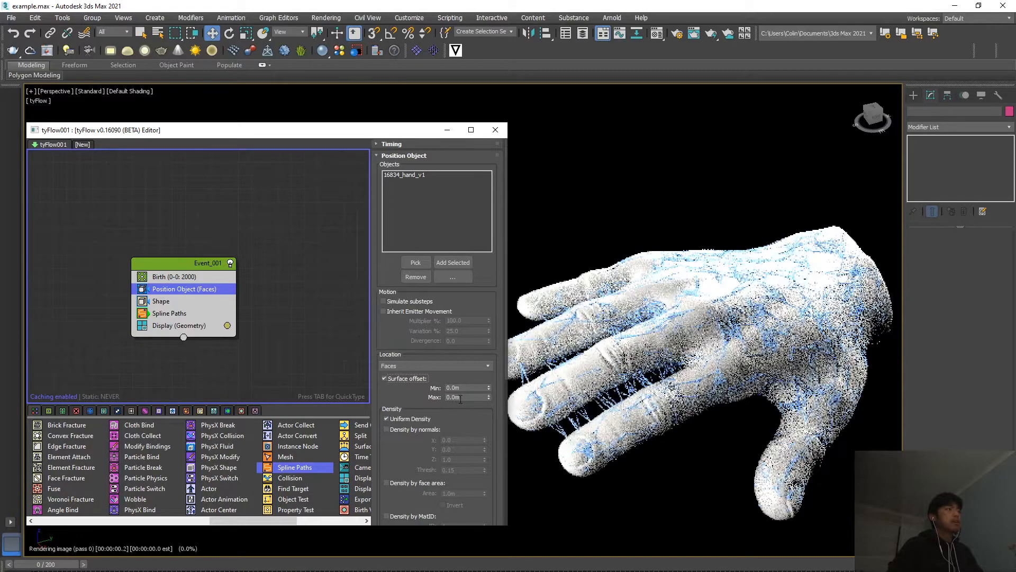
double_click(464, 398)
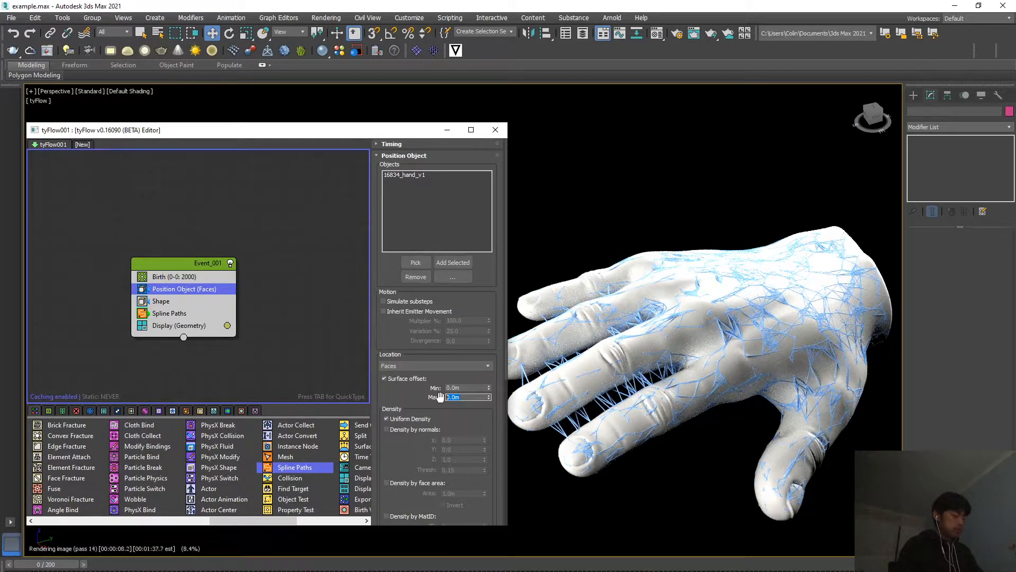
text(1)
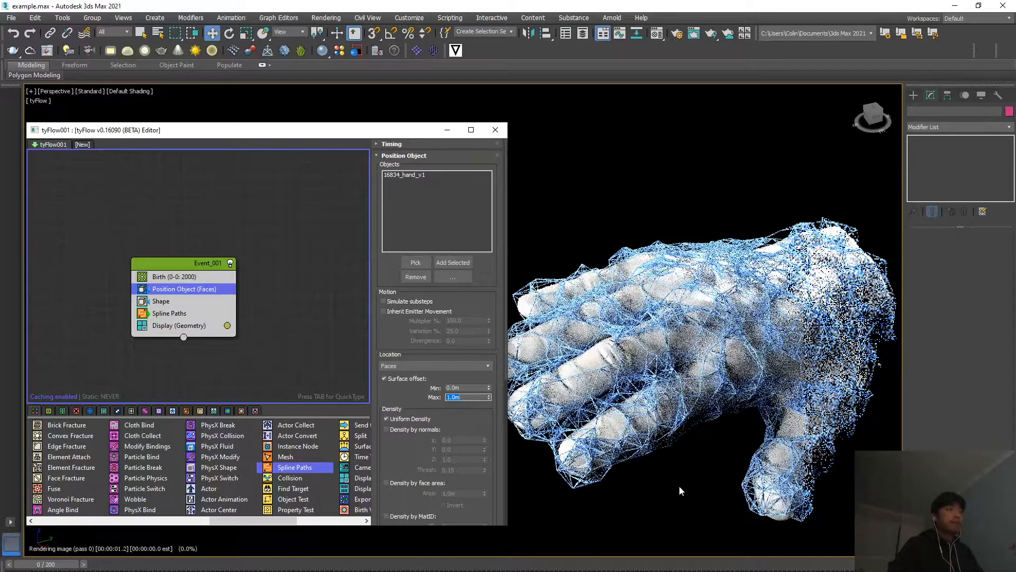
middle_drag(677, 484, 682, 483)
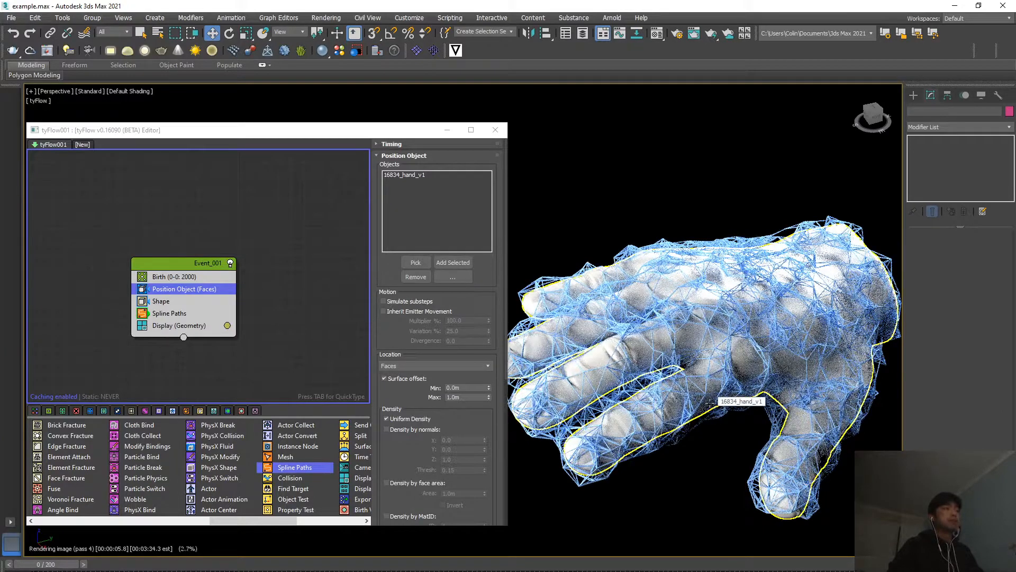
Add a Mesh operator to the event between Spline Paths and Display so the particles render
drag(221, 522, 240, 522)
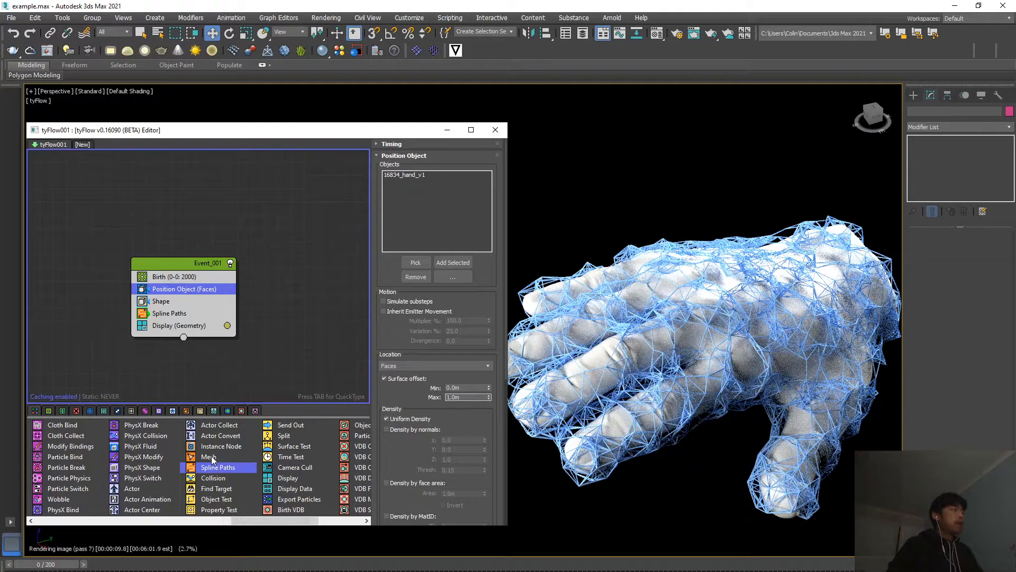
drag(211, 456, 166, 318)
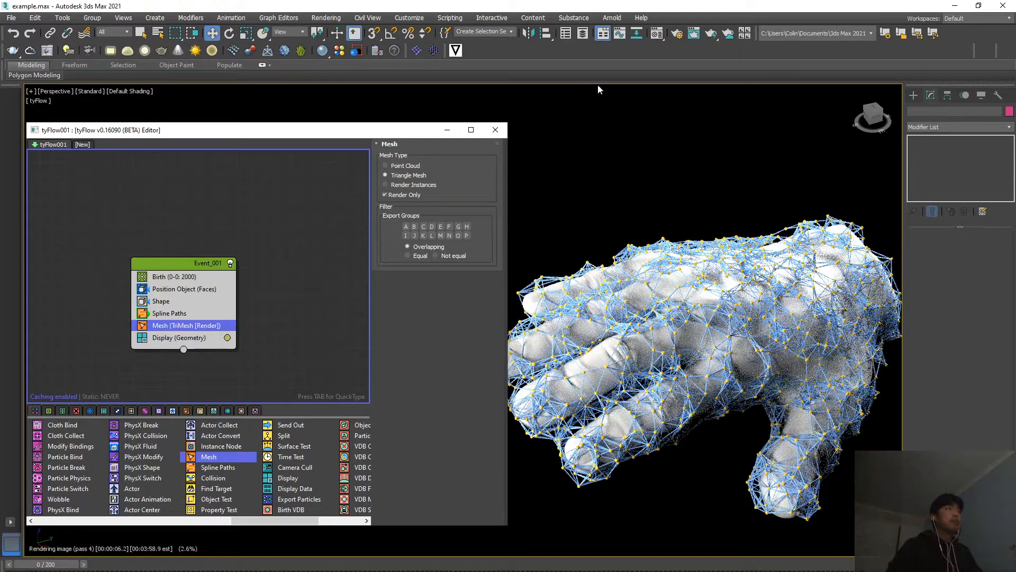
Open the Material Editor and assign the reflective chrome material to the tyFlow particle spheres
click(658, 35)
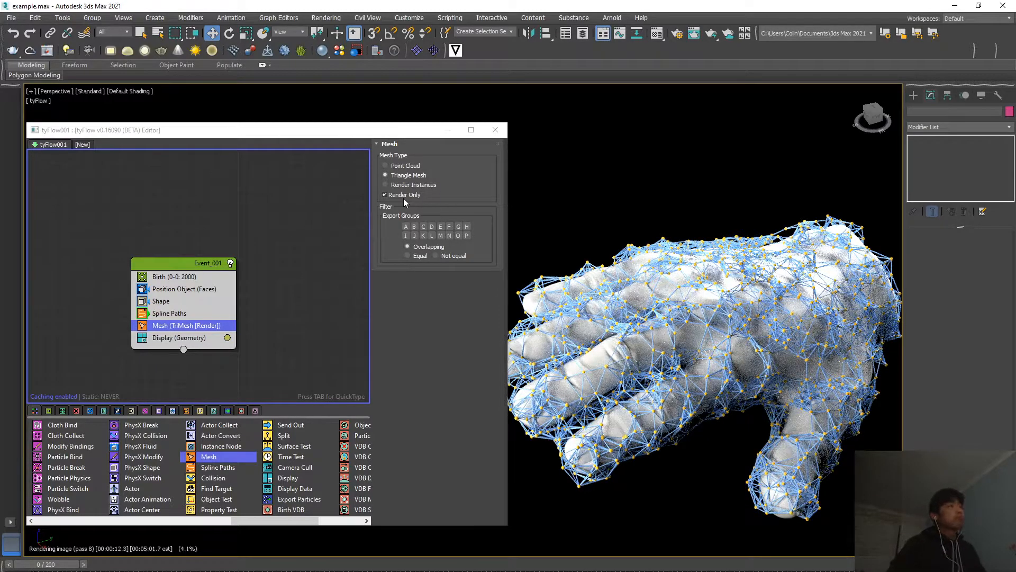
click(657, 34)
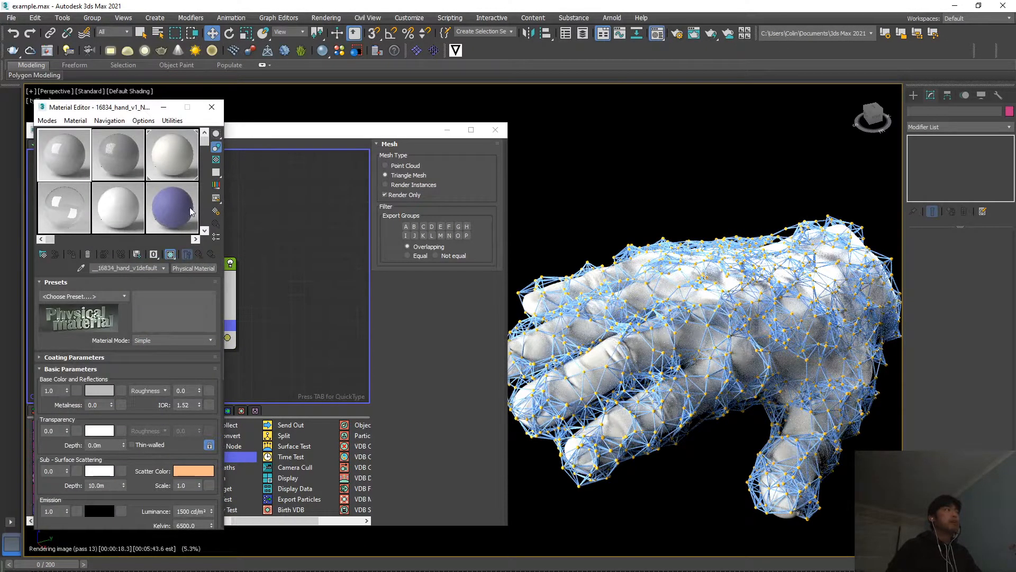
scroll(665, 385, up, 3)
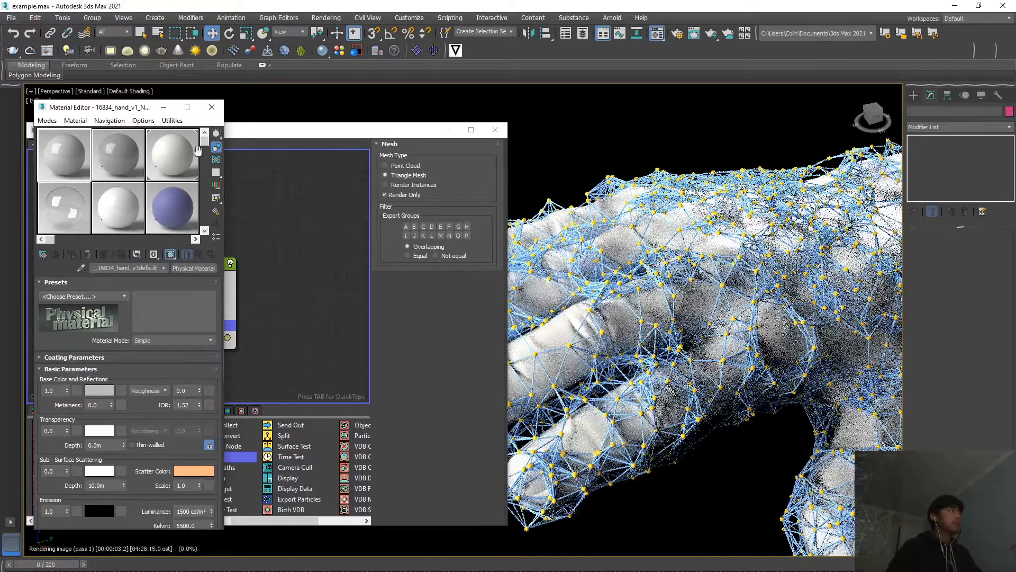
drag(204, 144, 205, 229)
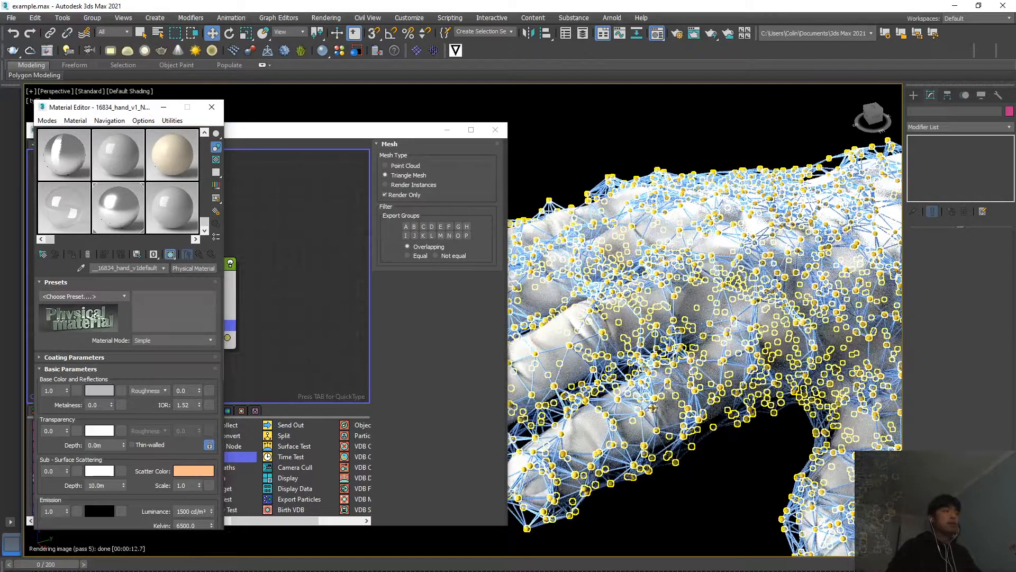
click(669, 410)
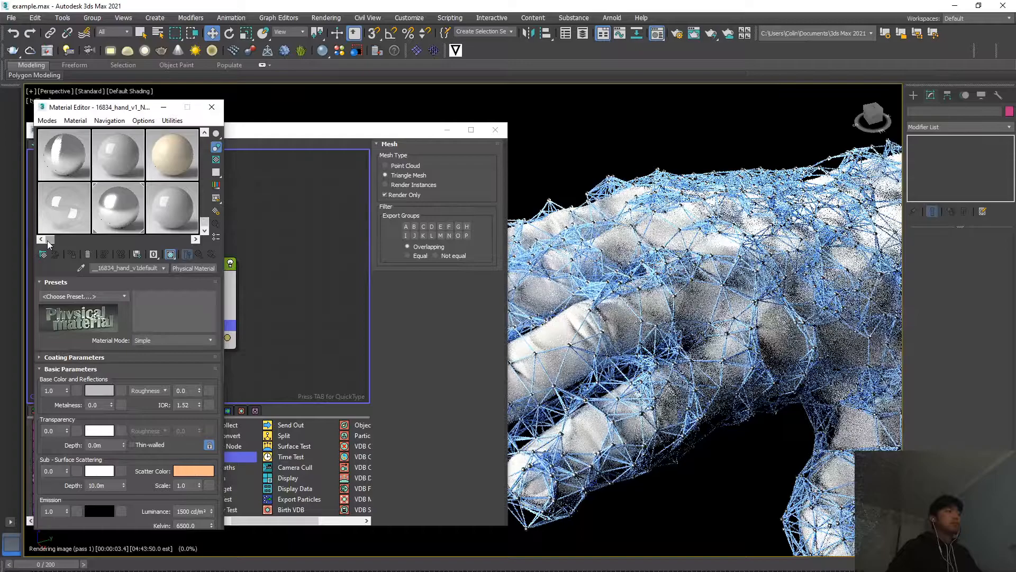
Assign the dark grey material from the Material Editor to the hand model
drag(48, 242, 186, 242)
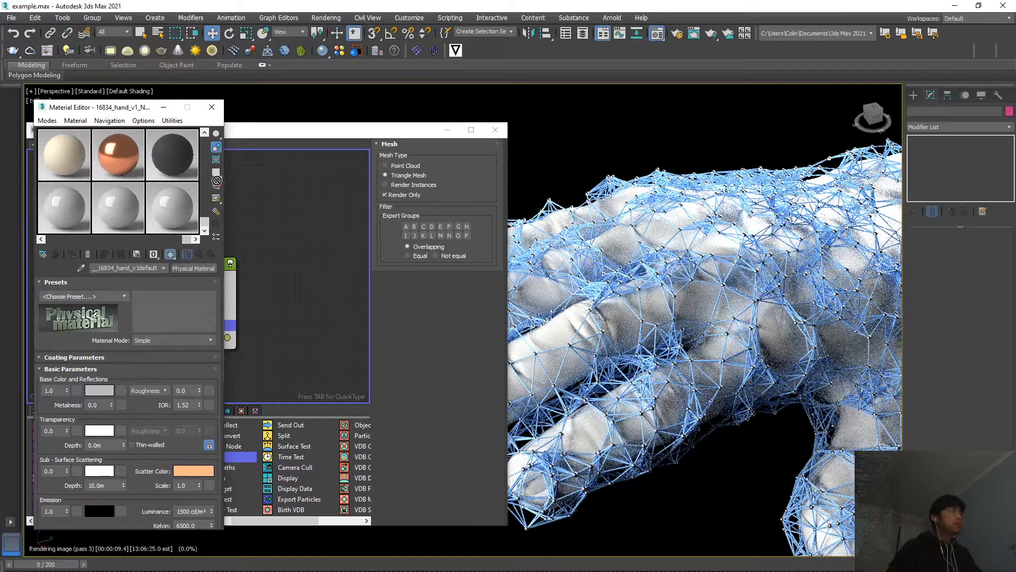
click(515, 337)
drag(559, 332, 561, 331)
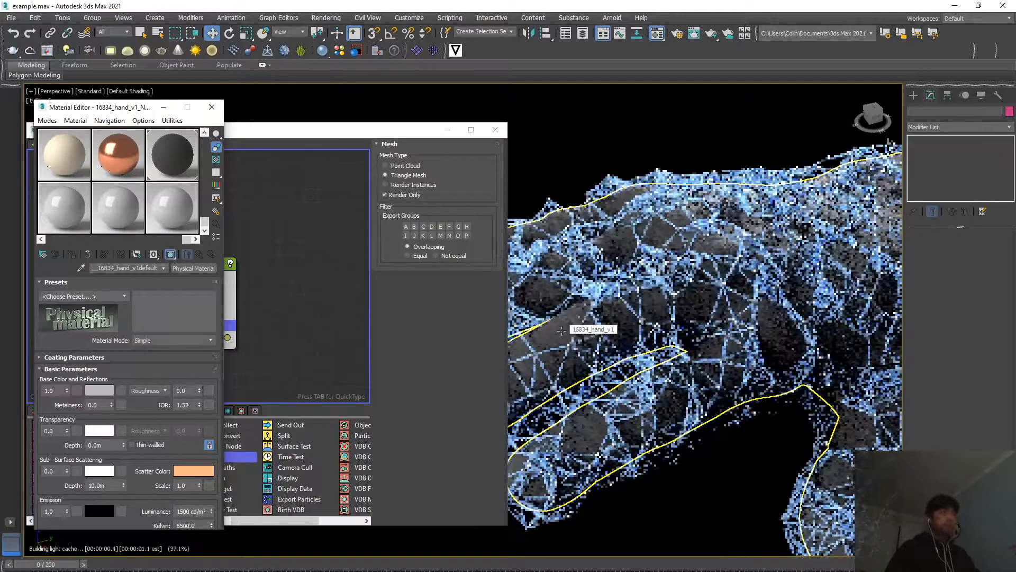
click(680, 471)
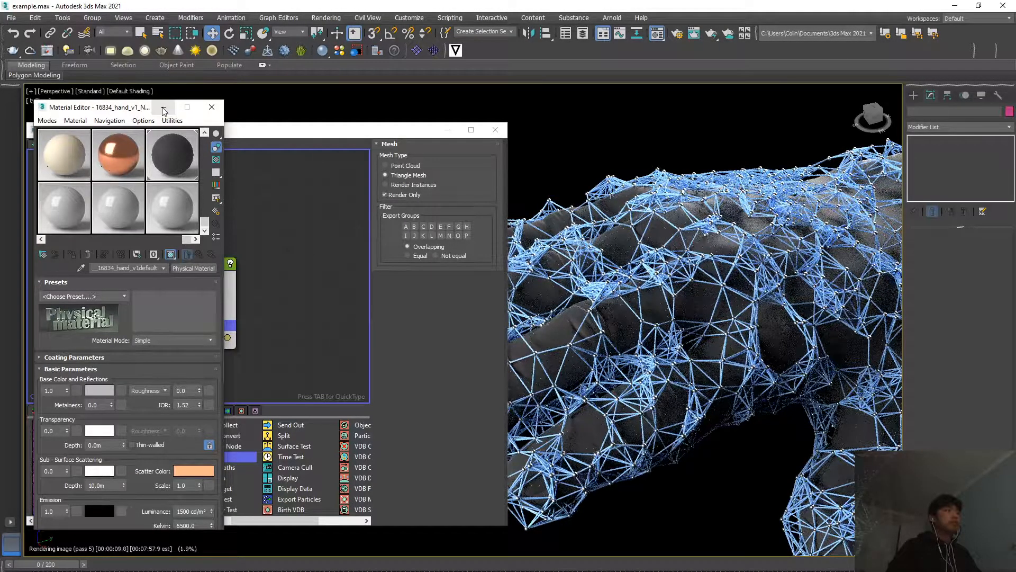
Minimize the Material Editor and the tyFlow editor to examine the rendered hand and spline web up close
click(163, 109)
click(445, 132)
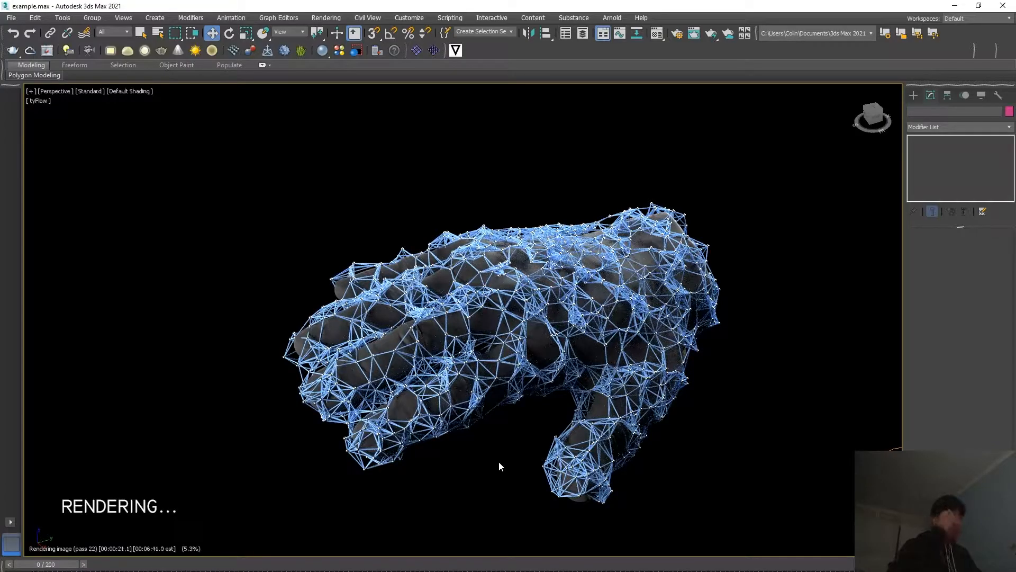
scroll(499, 462, up, 3)
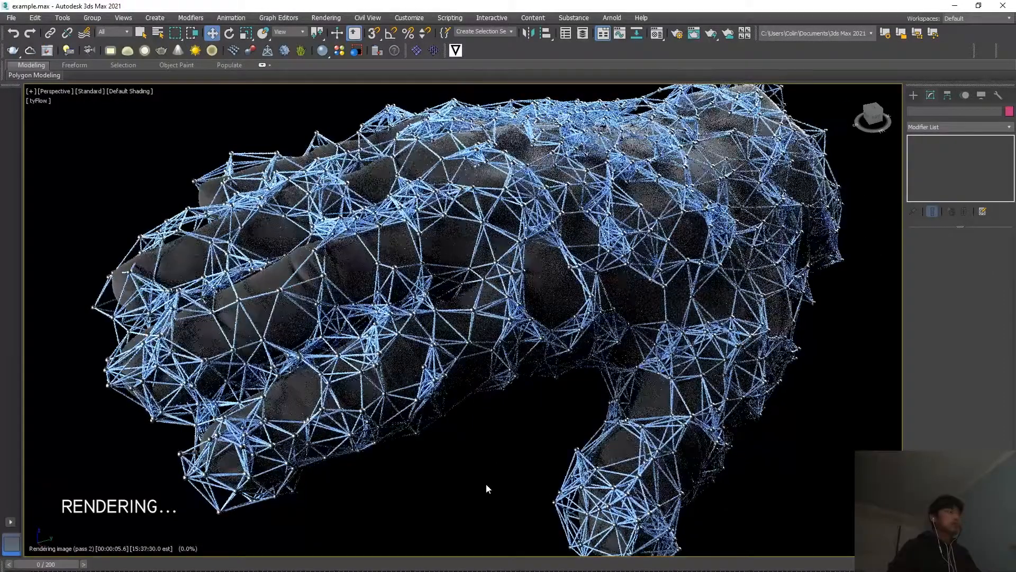